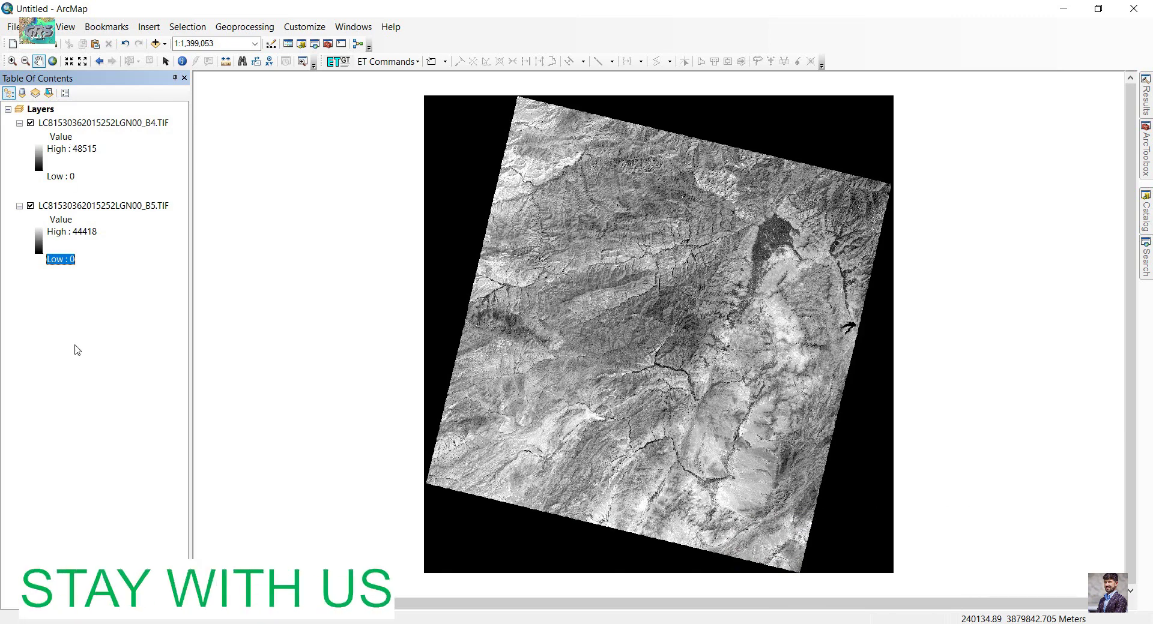
Pan the B4/B5 band view slightly and open the ArcToolbox panel
left_click_drag(751, 215, 748, 215)
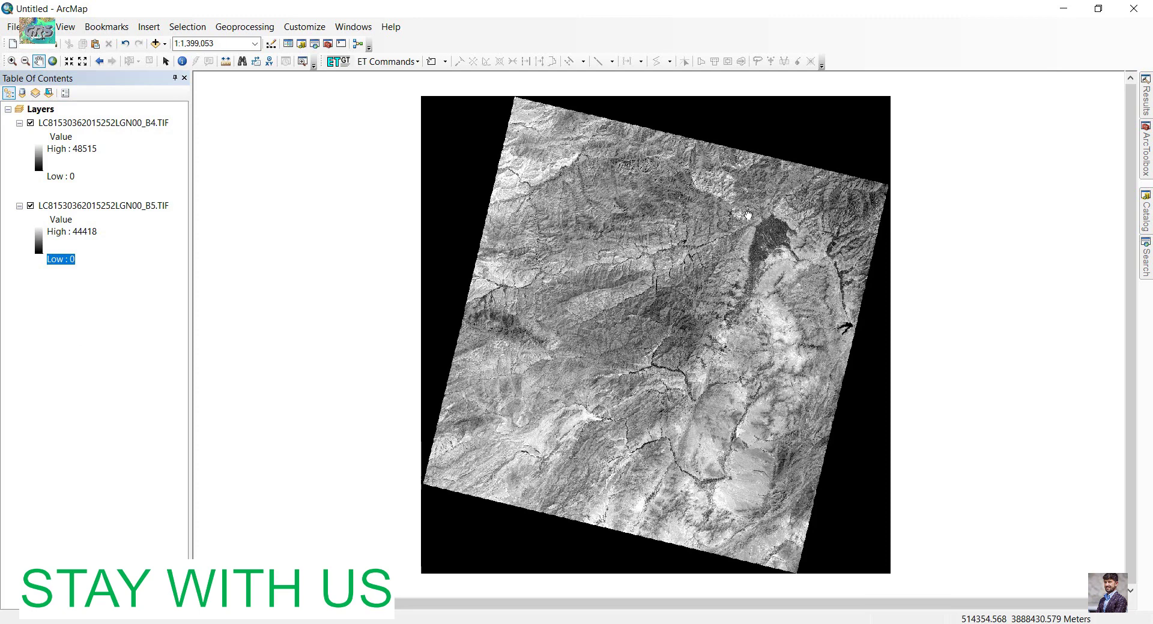
left_click(1146, 153)
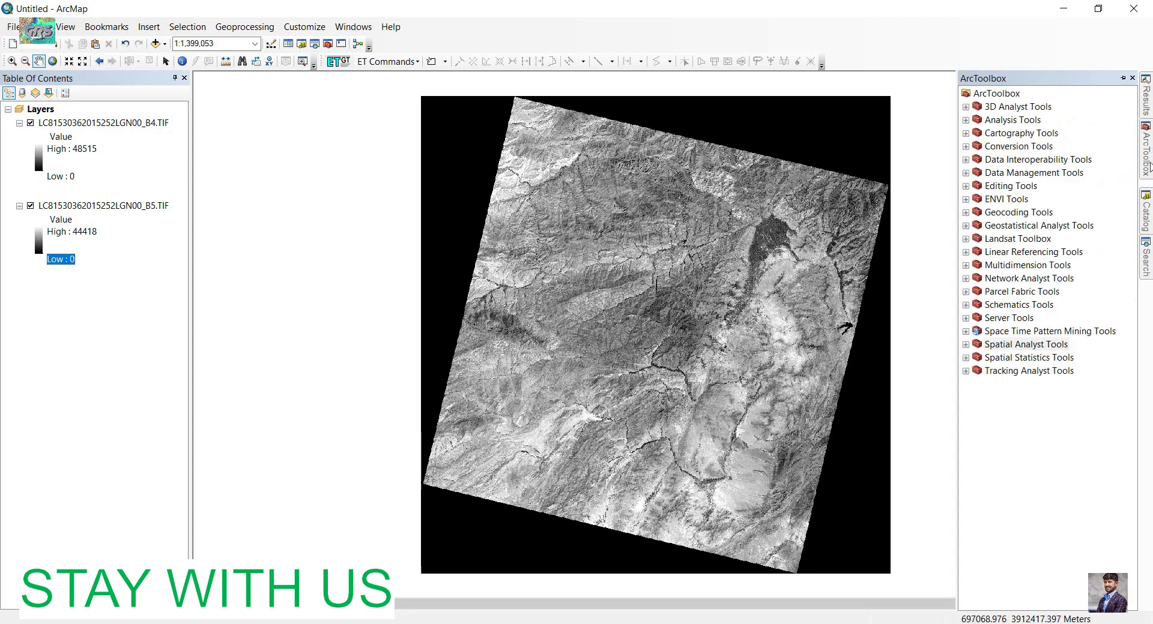
Open the Raster Calculator from Spatial Analyst Tools > Map Algebra
left_click(1023, 347)
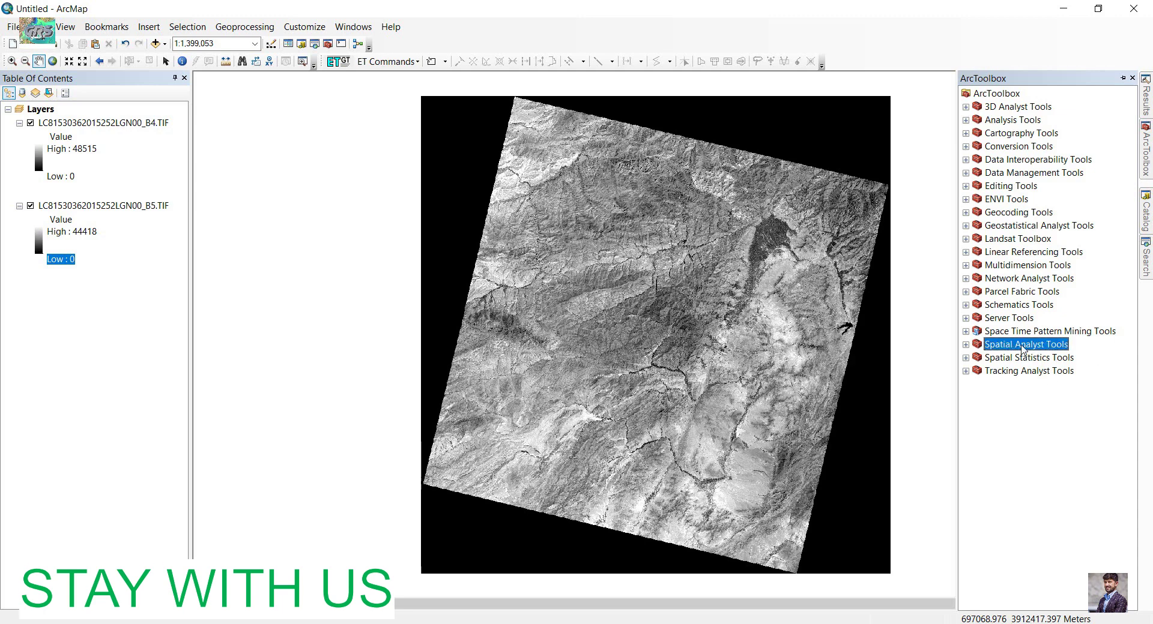
left_click(966, 345)
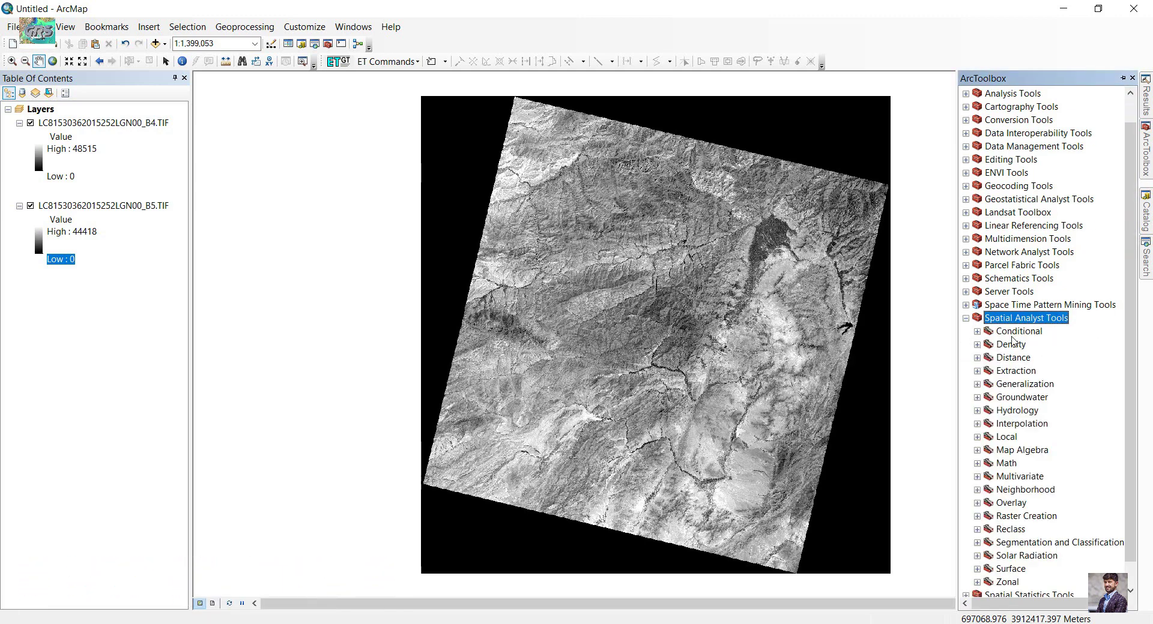
left_click(1023, 452)
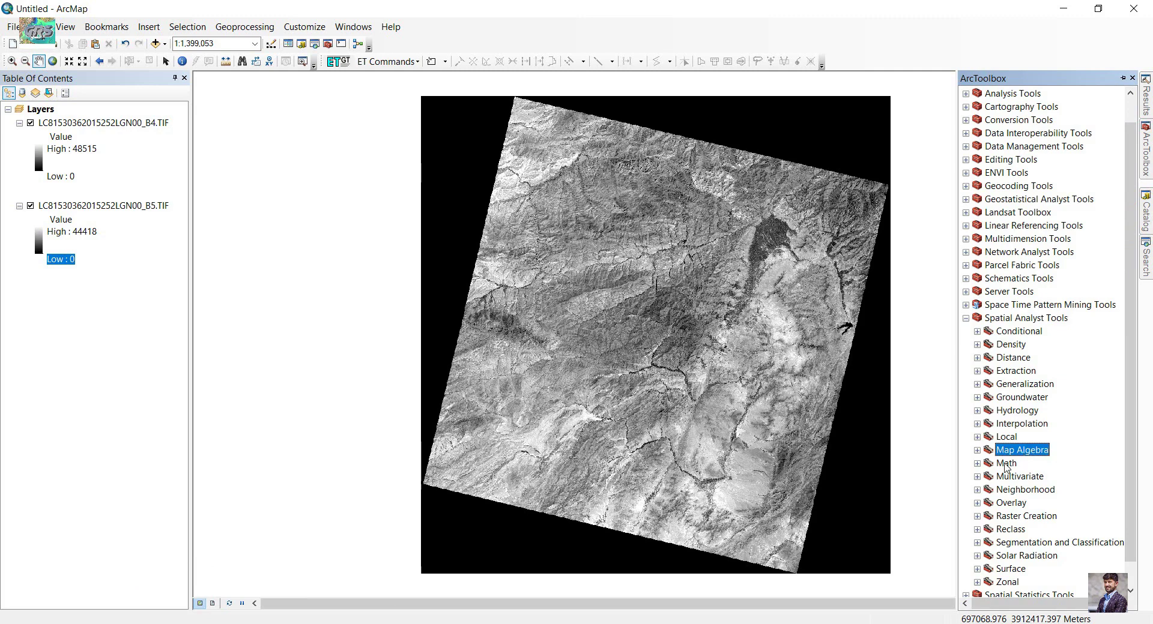
left_click(977, 451)
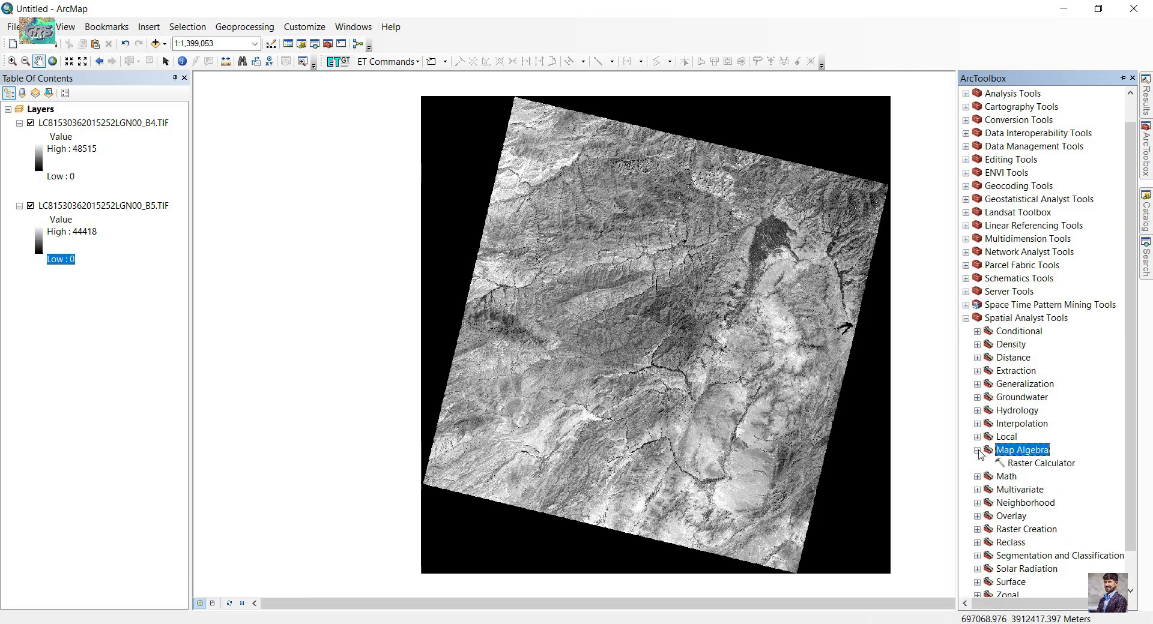
left_click(1042, 464)
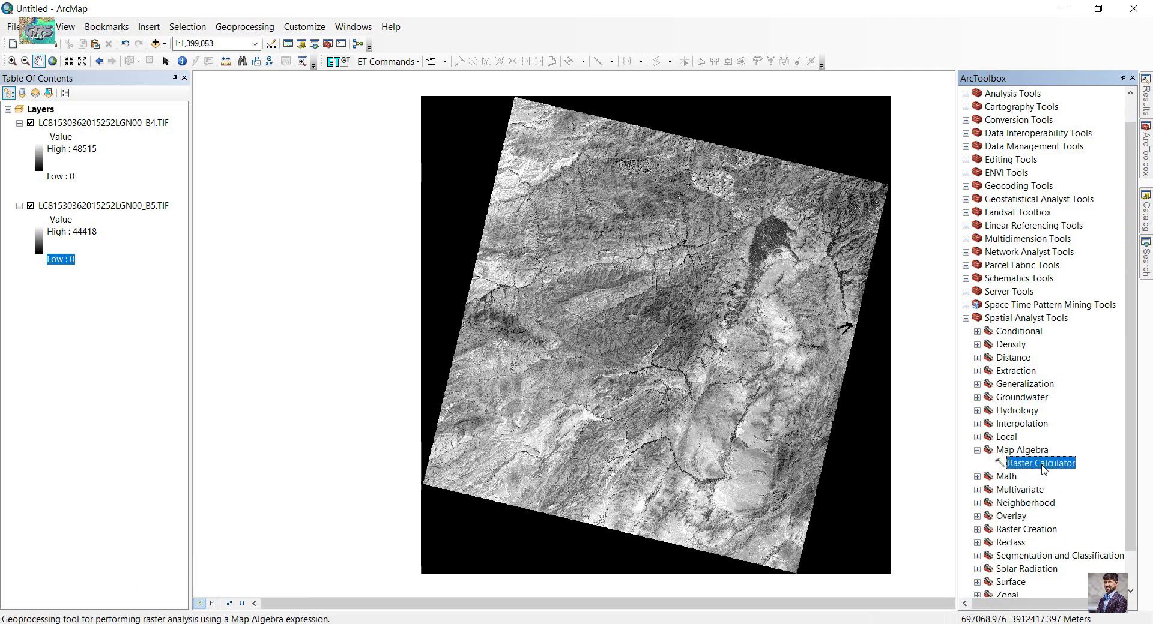
right_click(1043, 467)
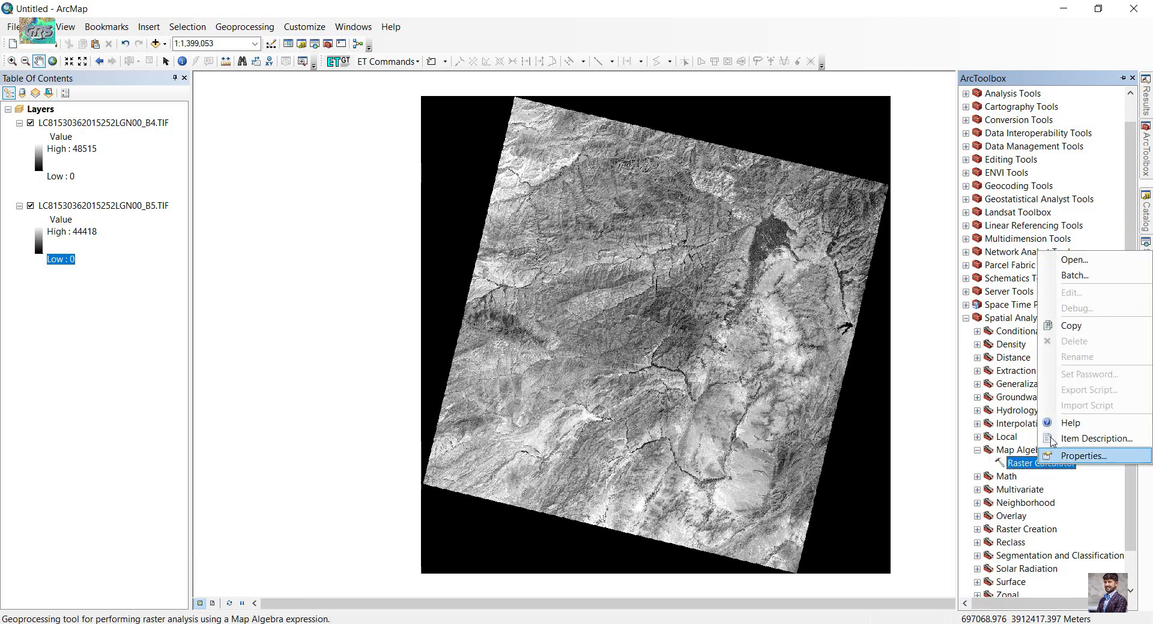
left_click(1080, 264)
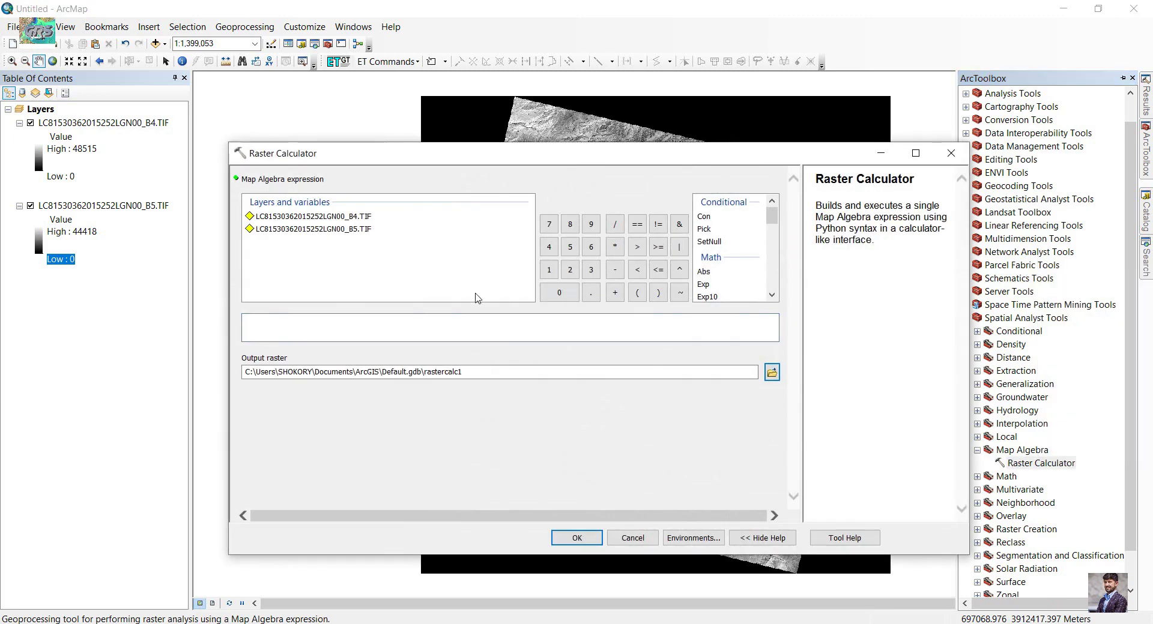
Start the Map Algebra expression with a Float() conversion
left_click(453, 318)
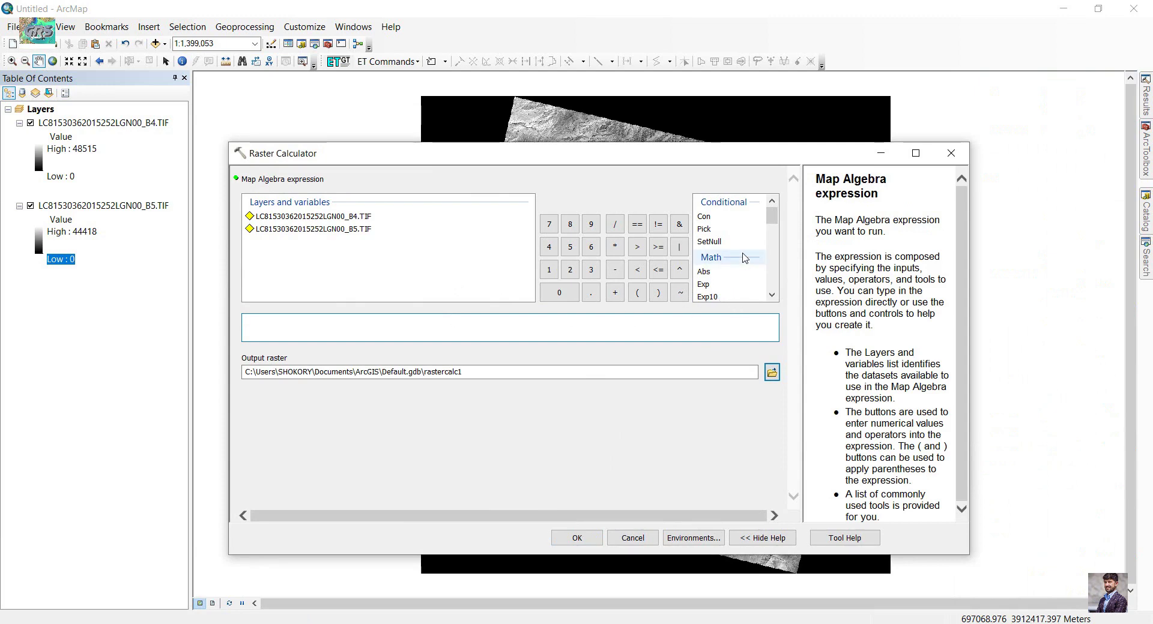
scroll(742, 276, "down", 1)
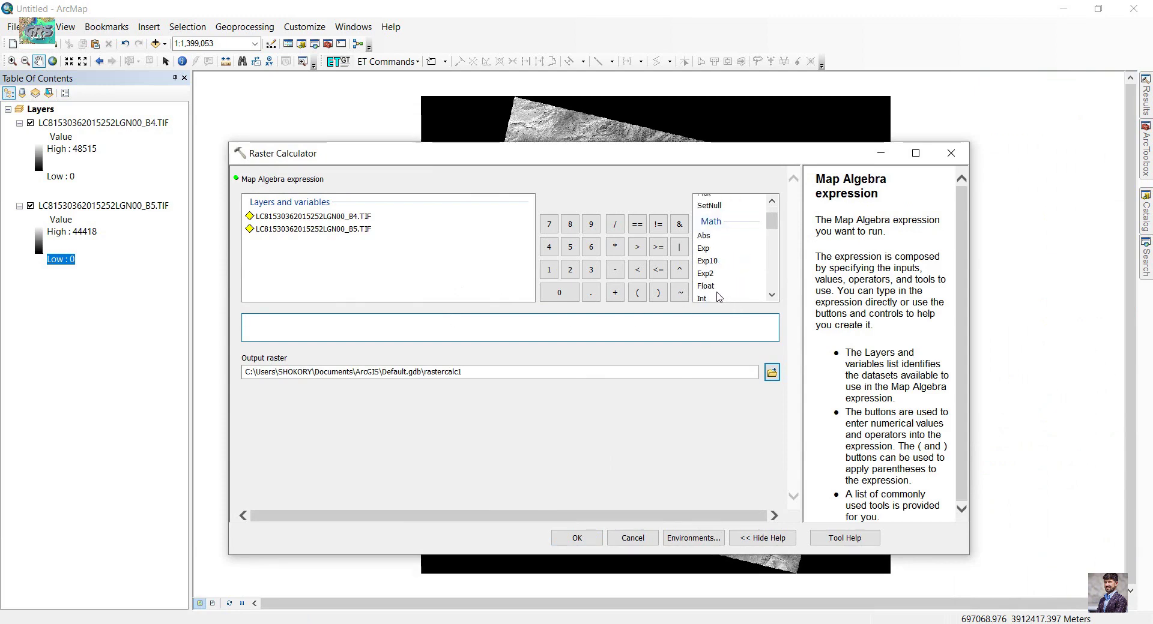
double_click(717, 288)
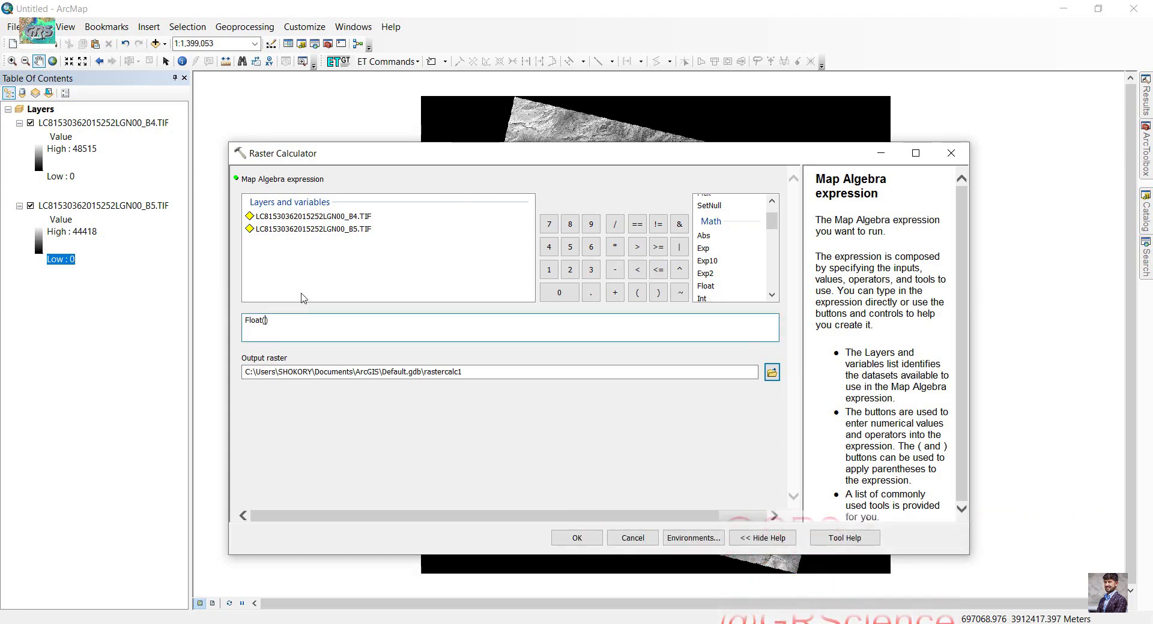
Build the expression Float(B5 - B4) / Float(B5 + B4) from the band layers and operators
double_click(349, 231)
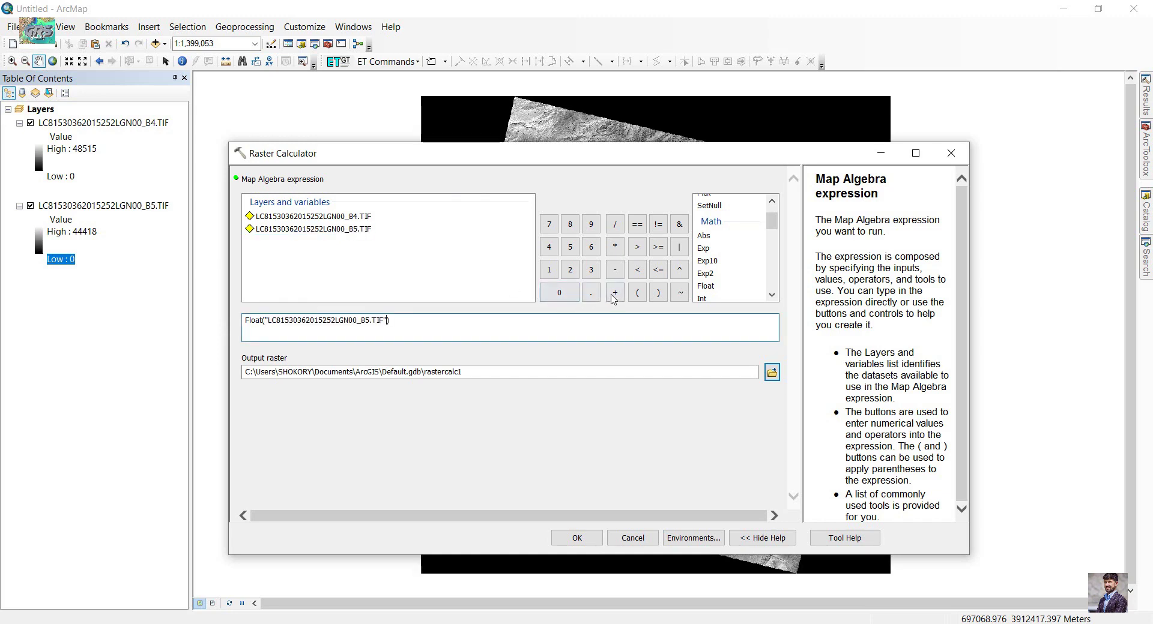
left_click(615, 270)
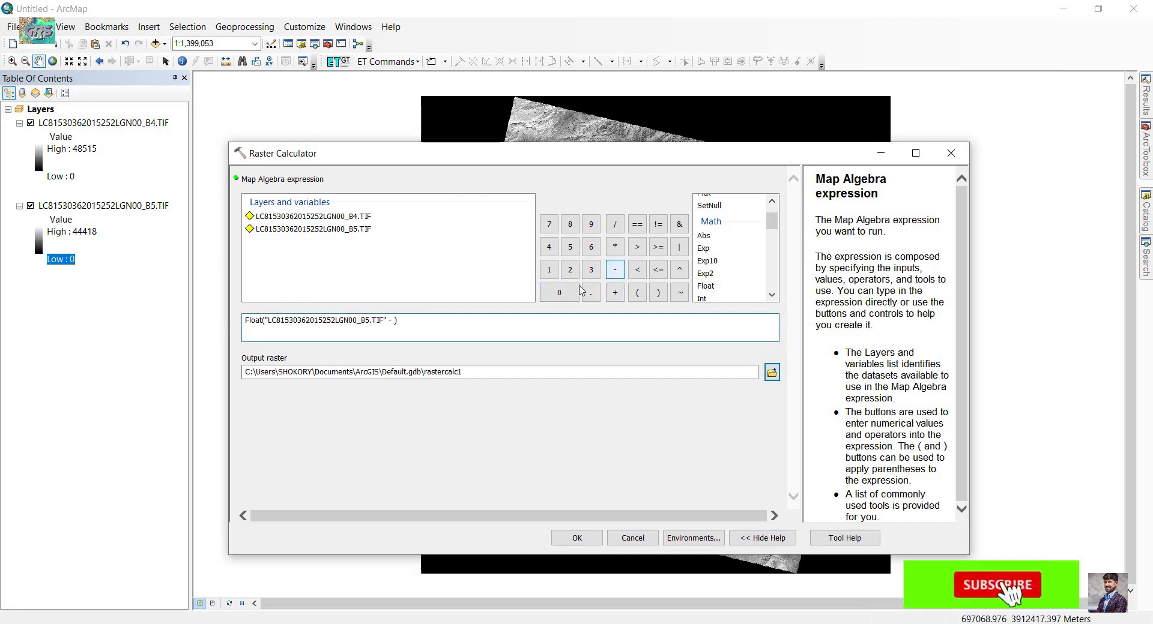
double_click(329, 217)
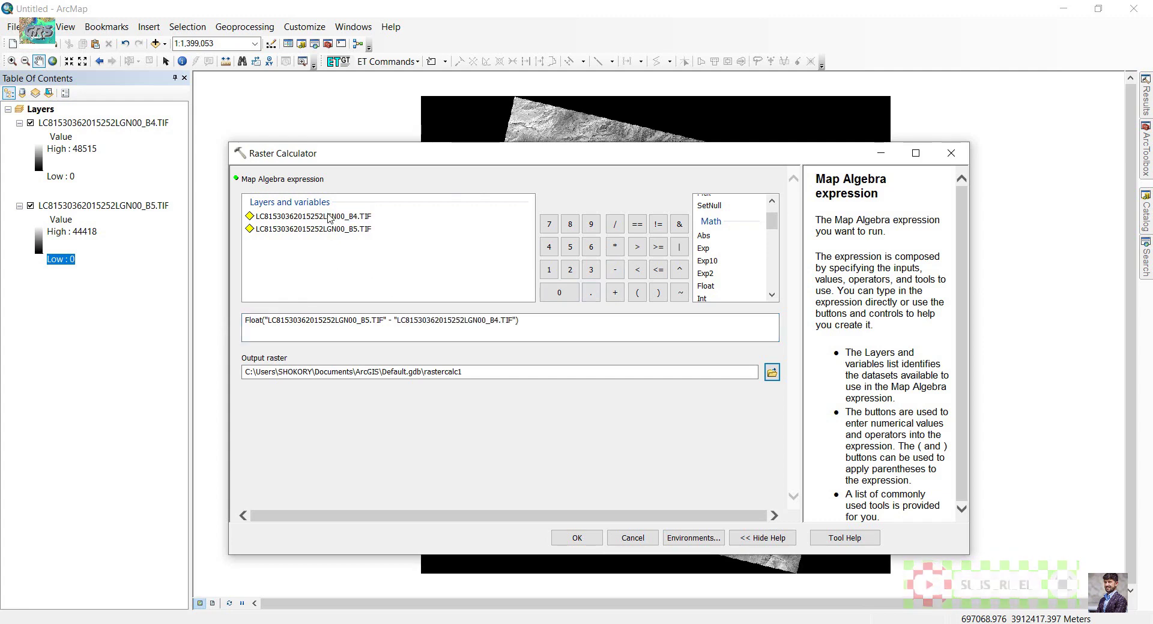
left_click(543, 325)
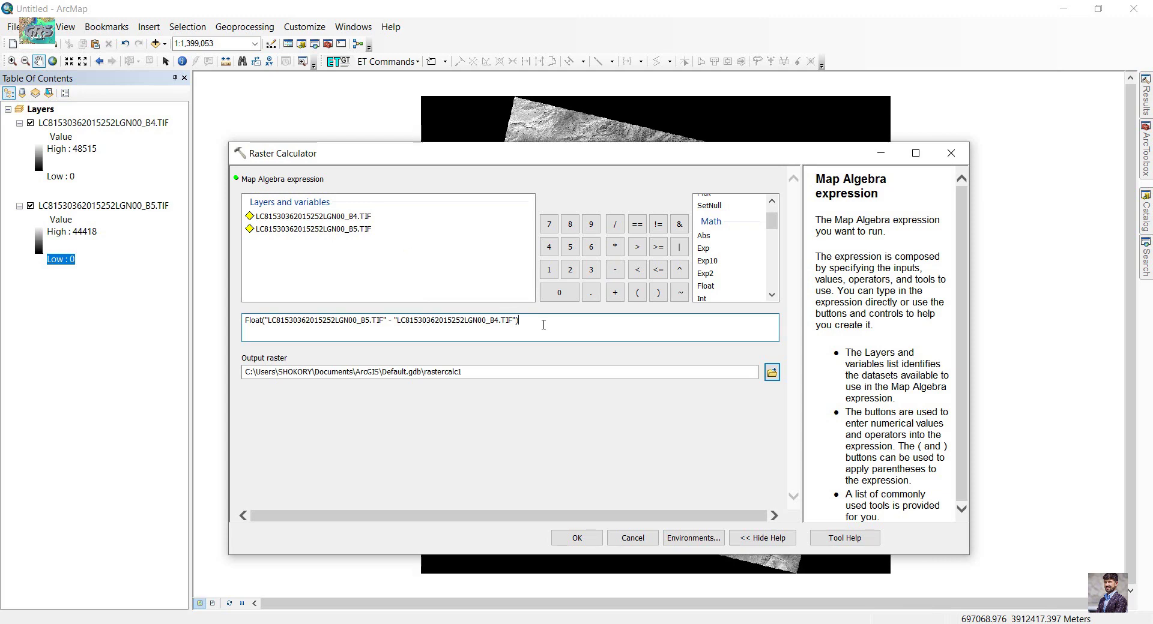
left_click(615, 224)
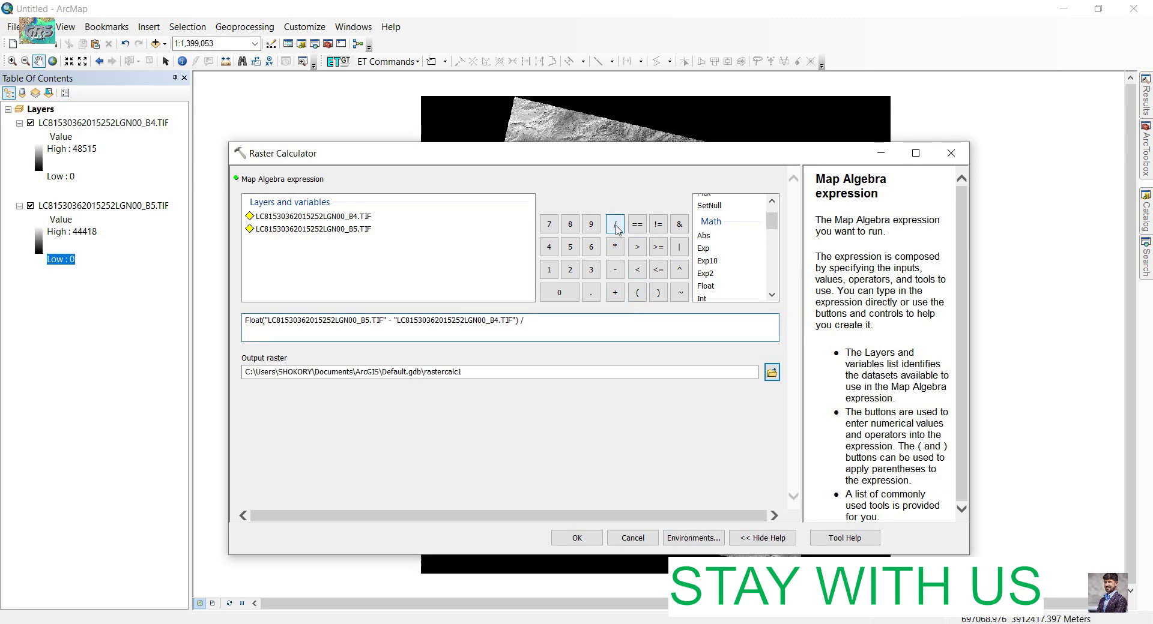
double_click(712, 288)
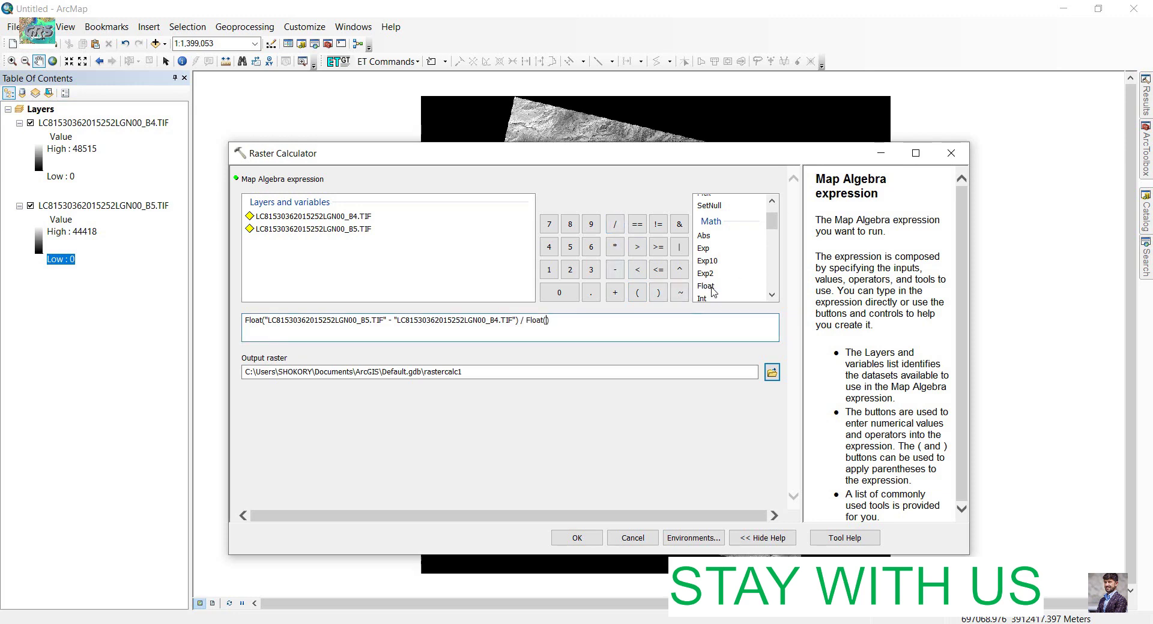
double_click(349, 231)
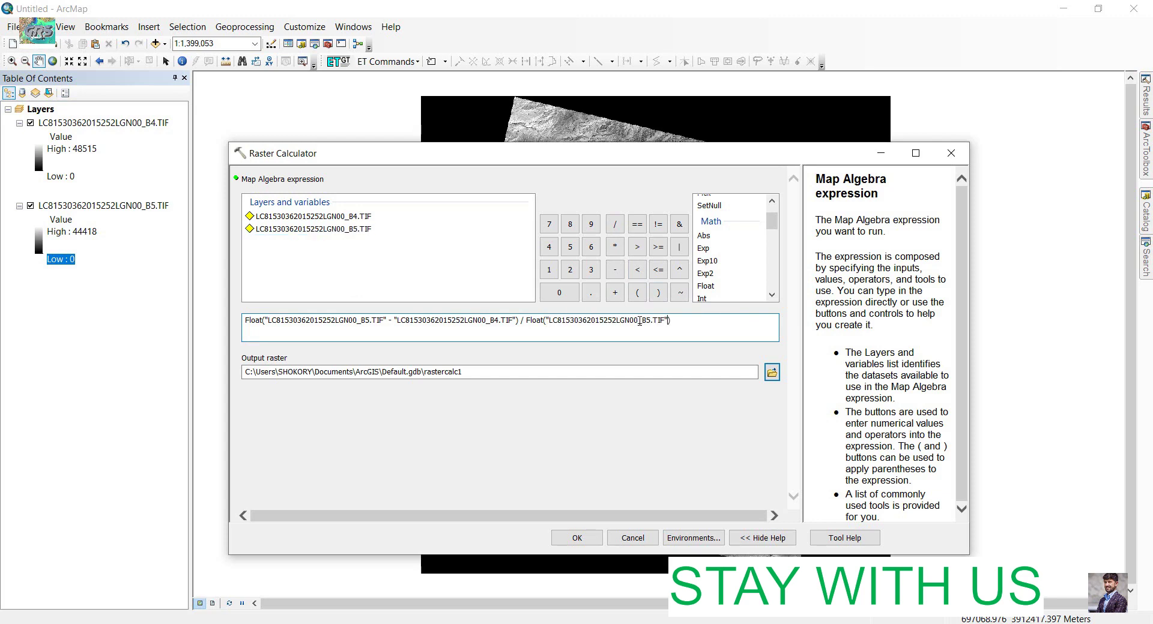
left_click(615, 292)
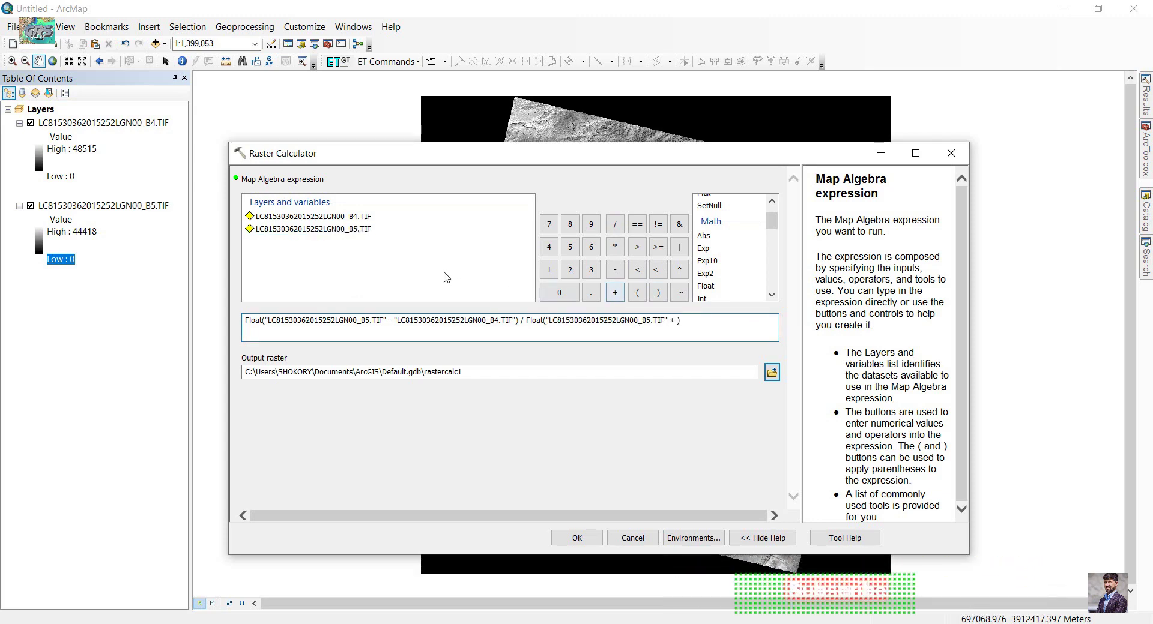
double_click(341, 217)
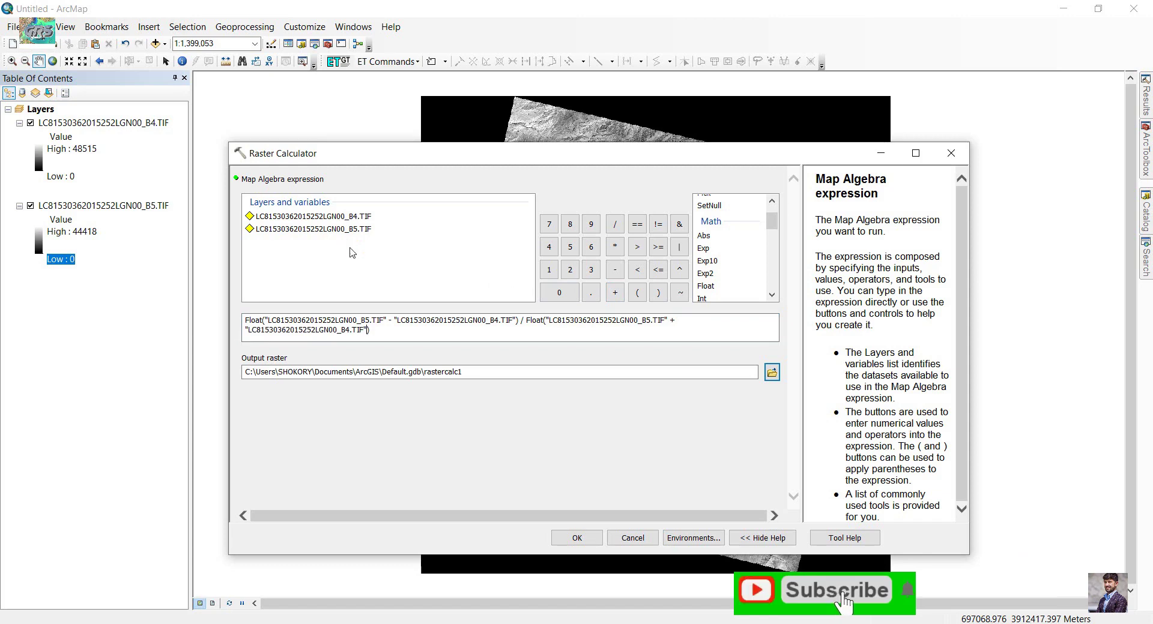
Set the output raster to NDVI2.tif in the out folder and run the calculation
left_click(772, 374)
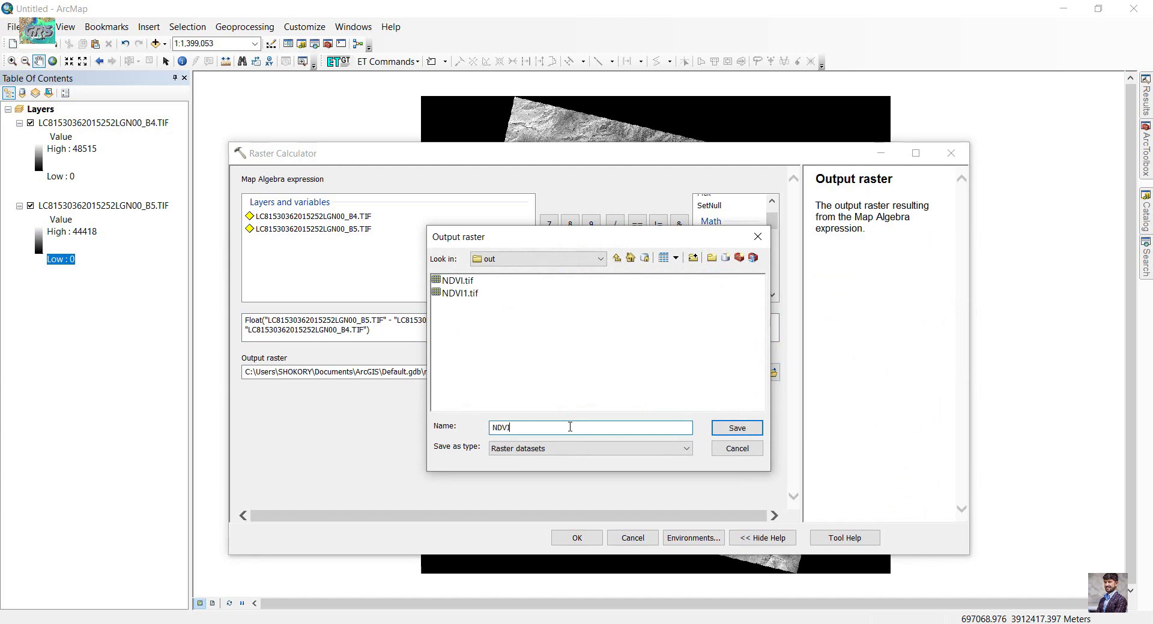
type("NDVI2.")
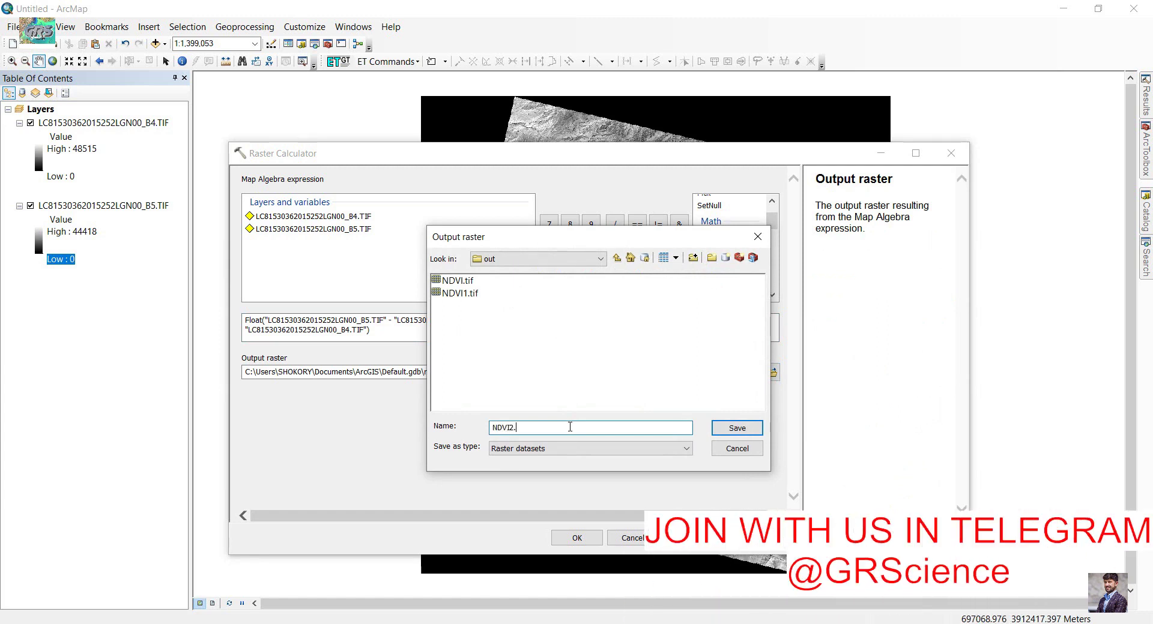
type("tif")
left_click(728, 428)
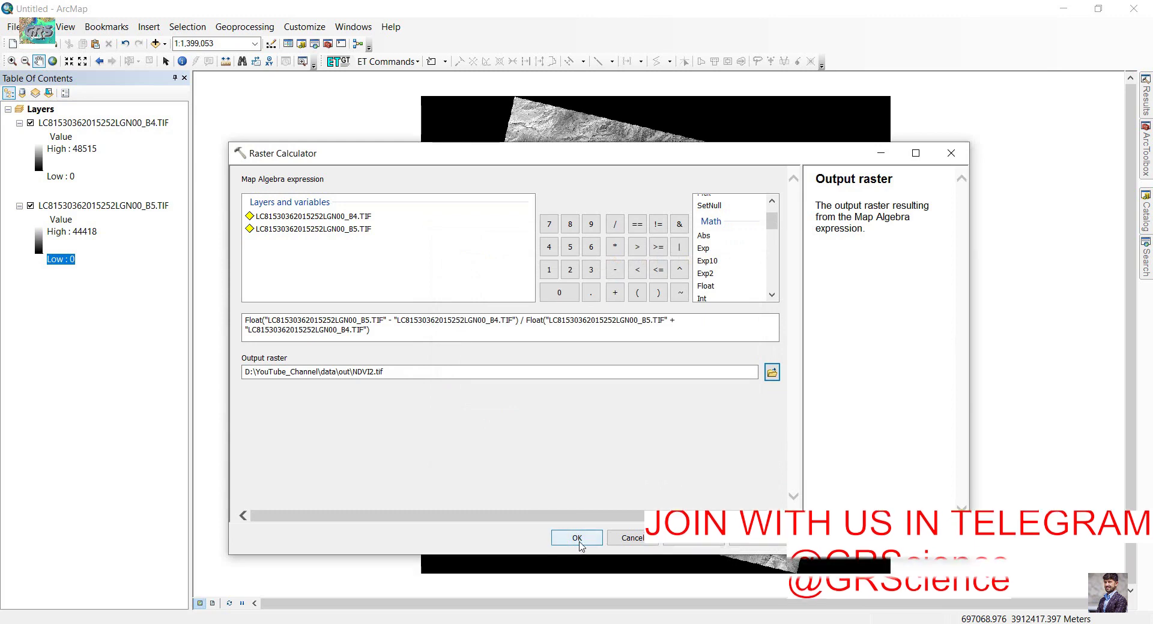
left_click(578, 538)
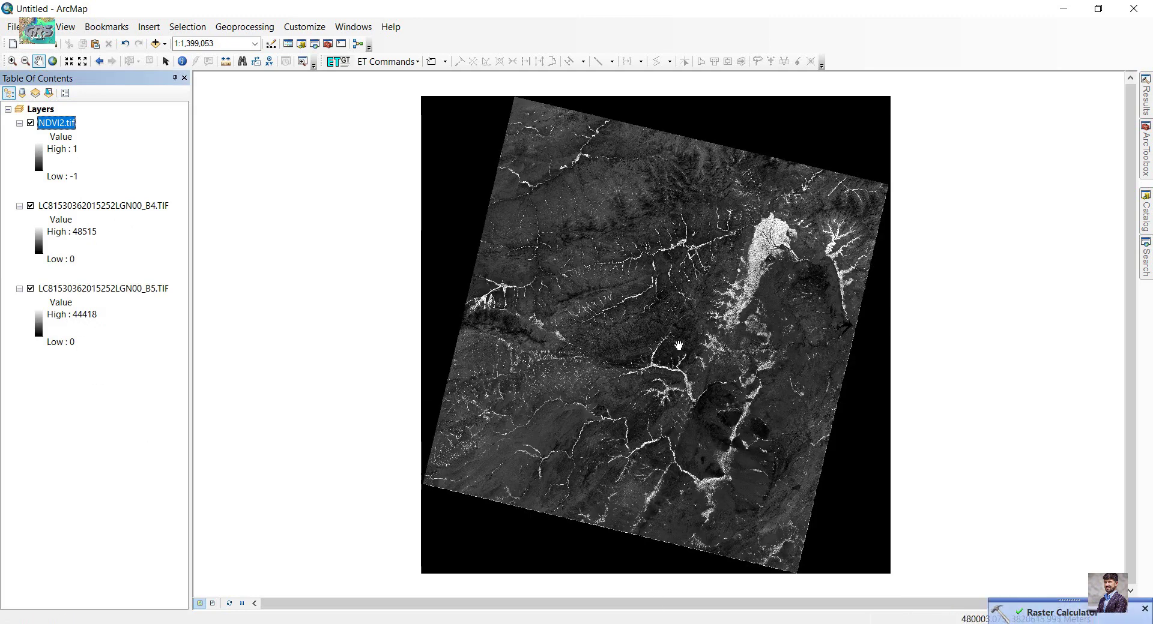
Uncheck the B5 and B4 layers so only NDVI2.tif is visible
left_click(30, 289)
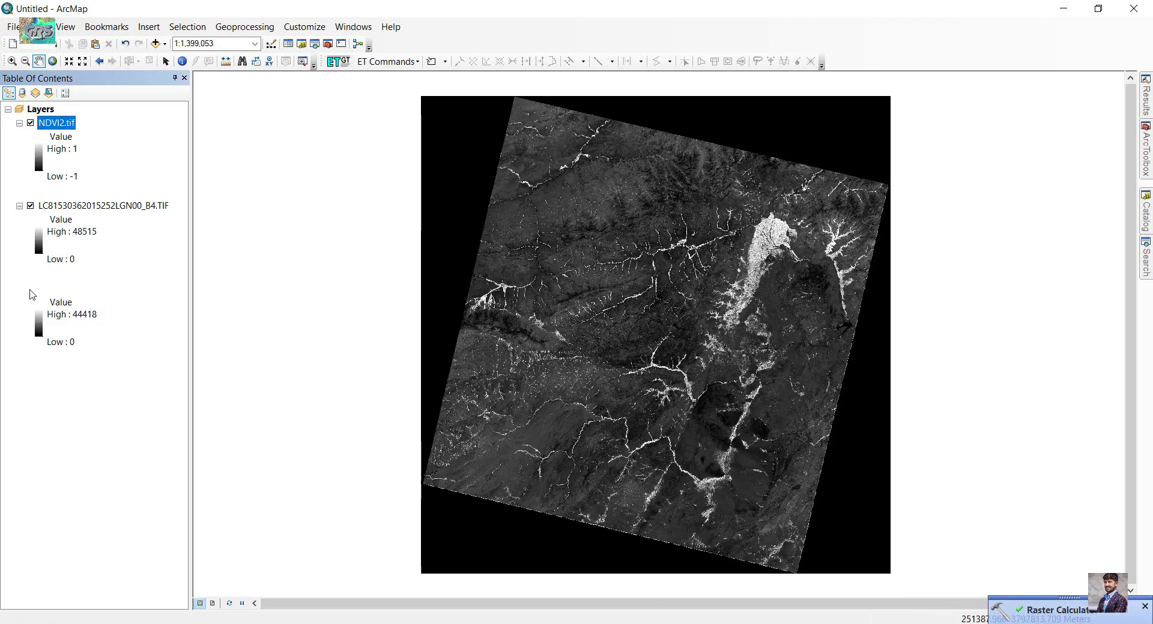
left_click(30, 206)
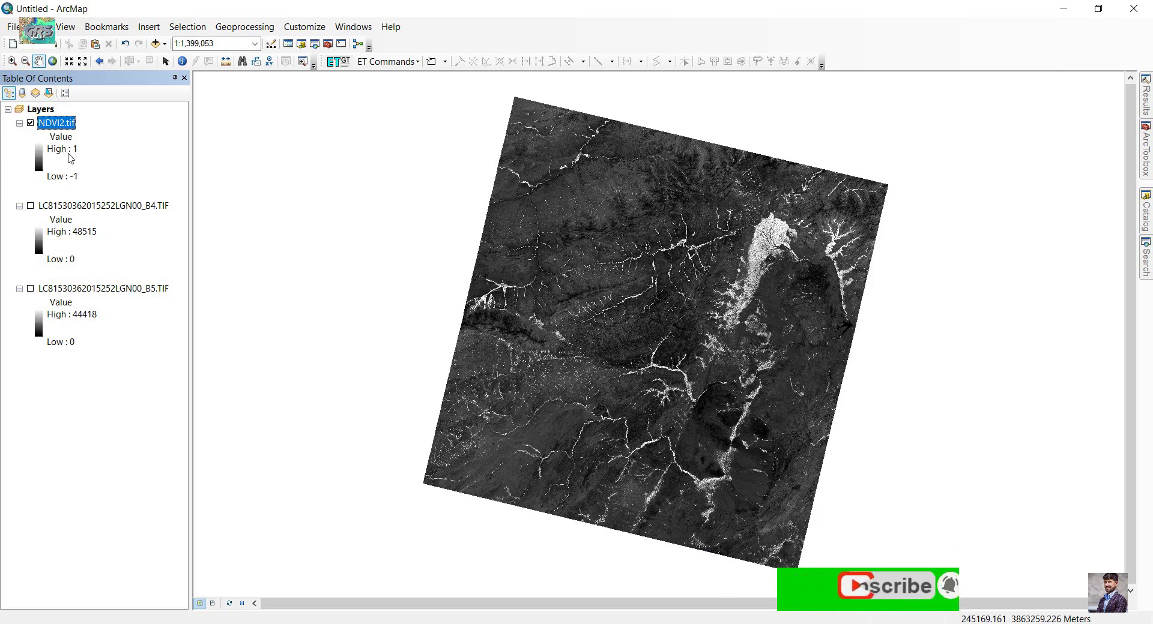
Open the NDVI2.tif layer properties and try Classified symbology, leaving the class count unchanged
double_click(58, 124)
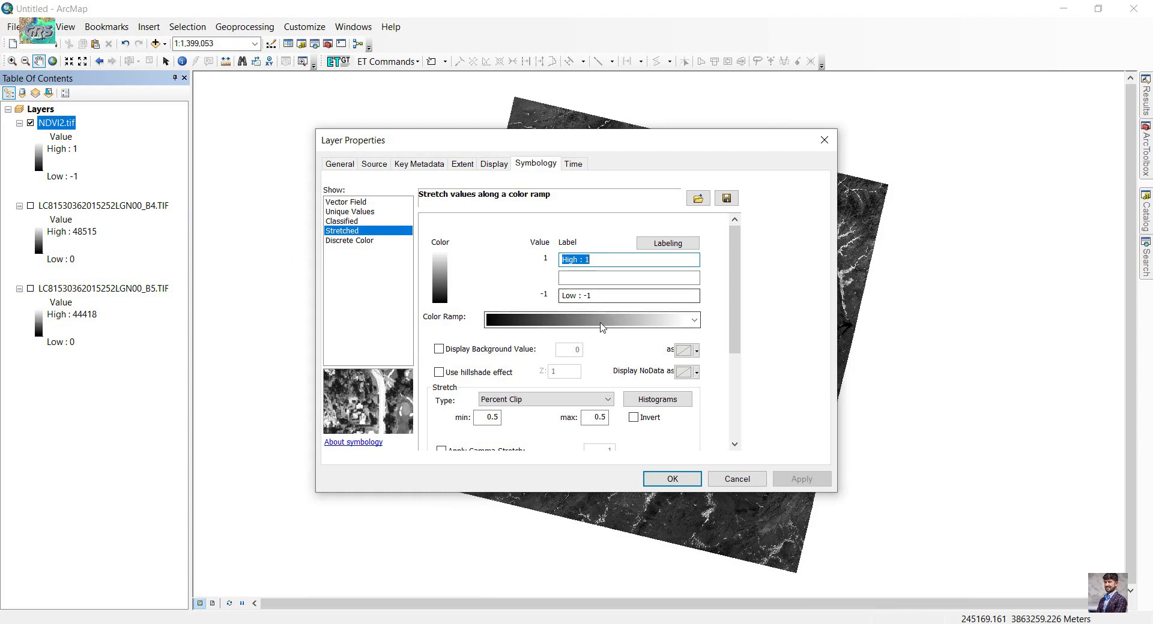
left_click(349, 223)
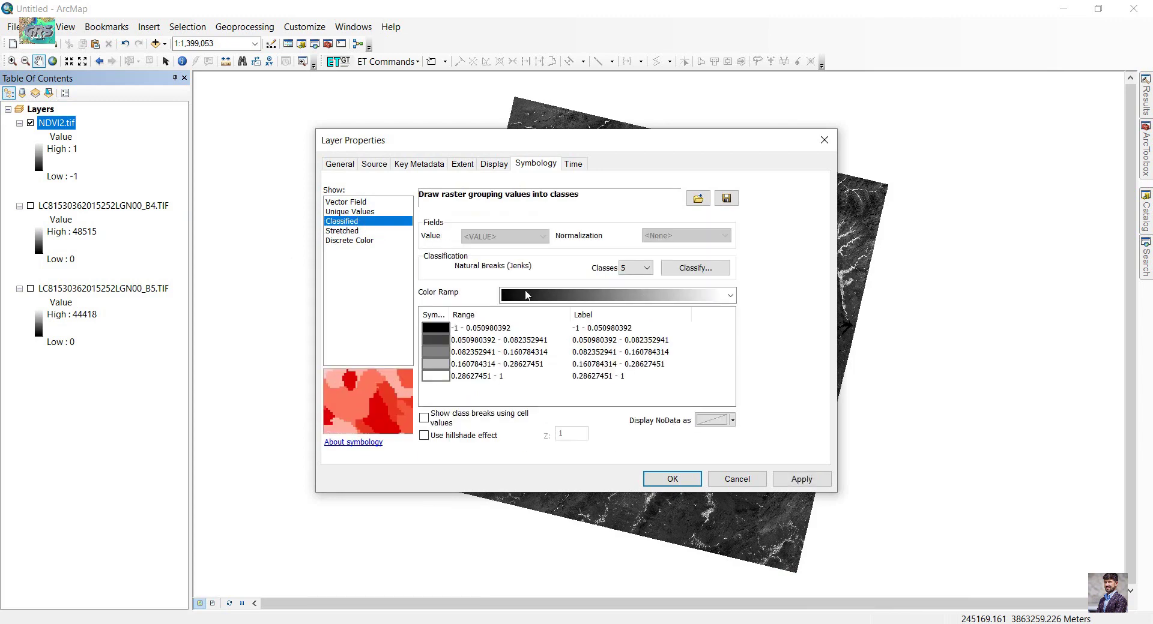
left_click(645, 266)
left_click(643, 266)
Apply Stretched symbology with the red-yellow-green ramp, hillshade effect and inverted ramp
left_click(341, 231)
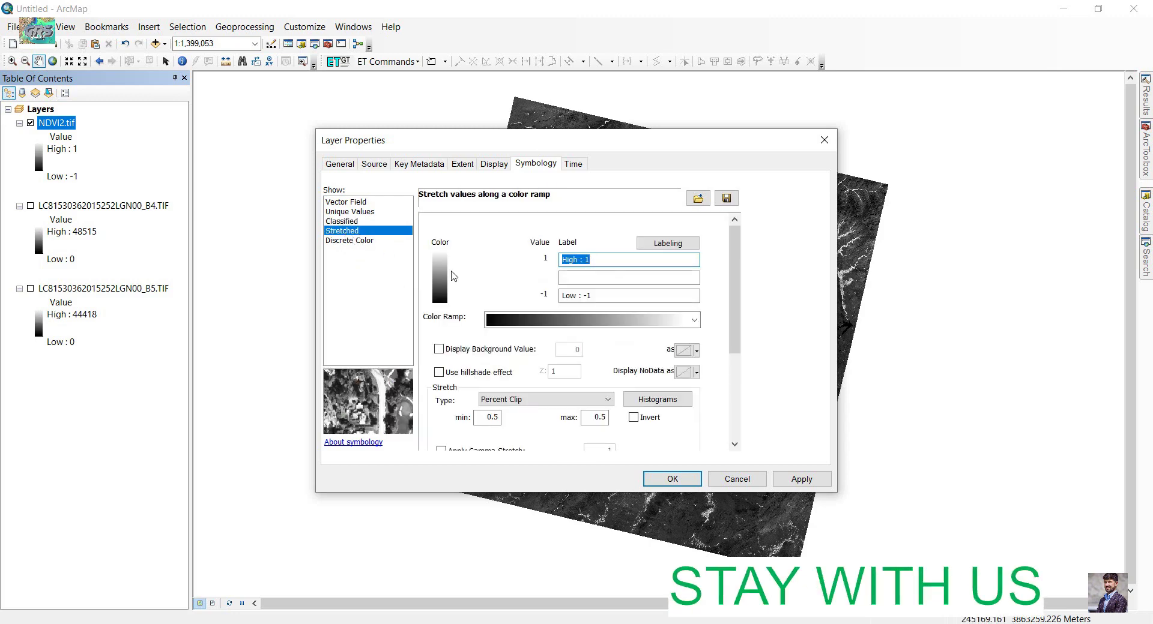
left_click(664, 328)
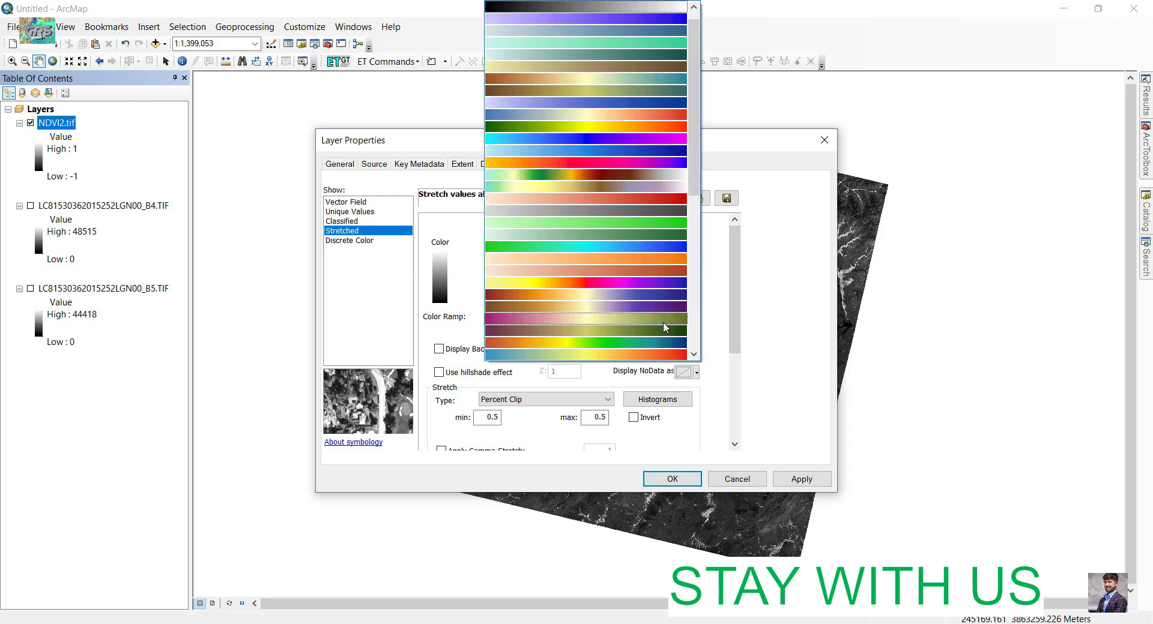
scroll(663, 319, "down", 5)
scroll(654, 307, "down", 7)
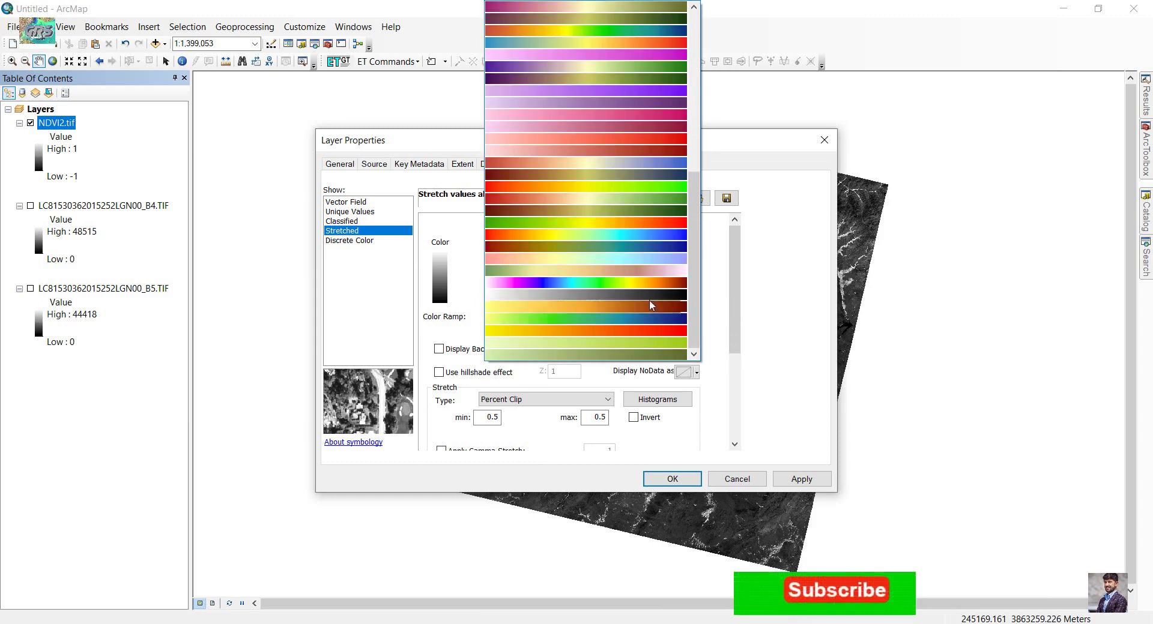
left_click(585, 187)
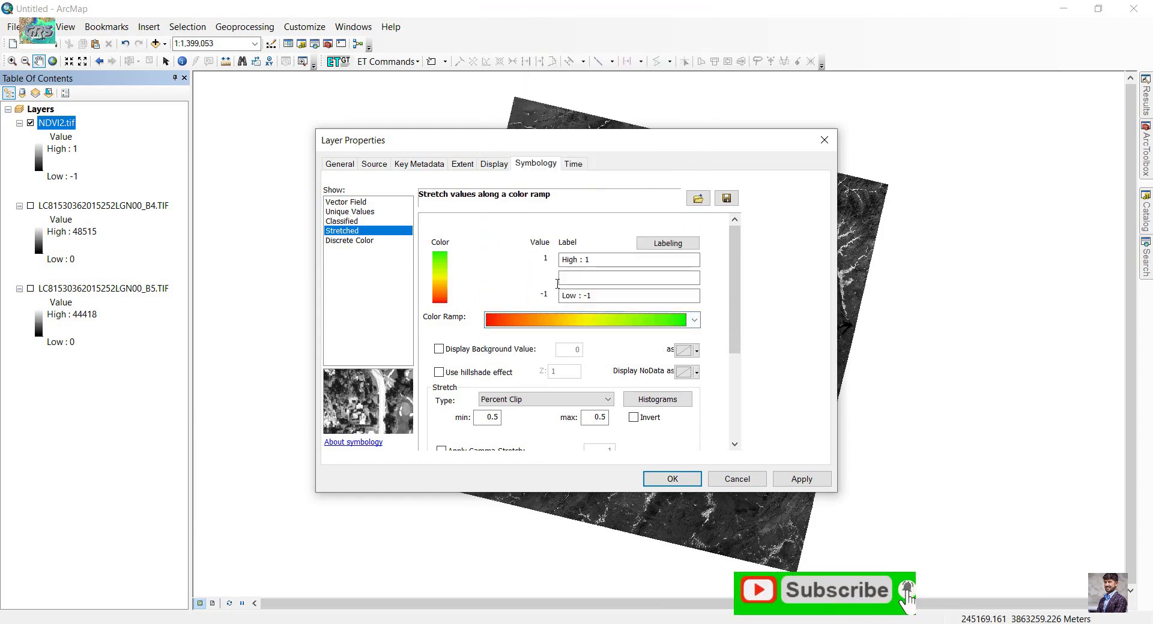
left_click(480, 372)
left_click(652, 418)
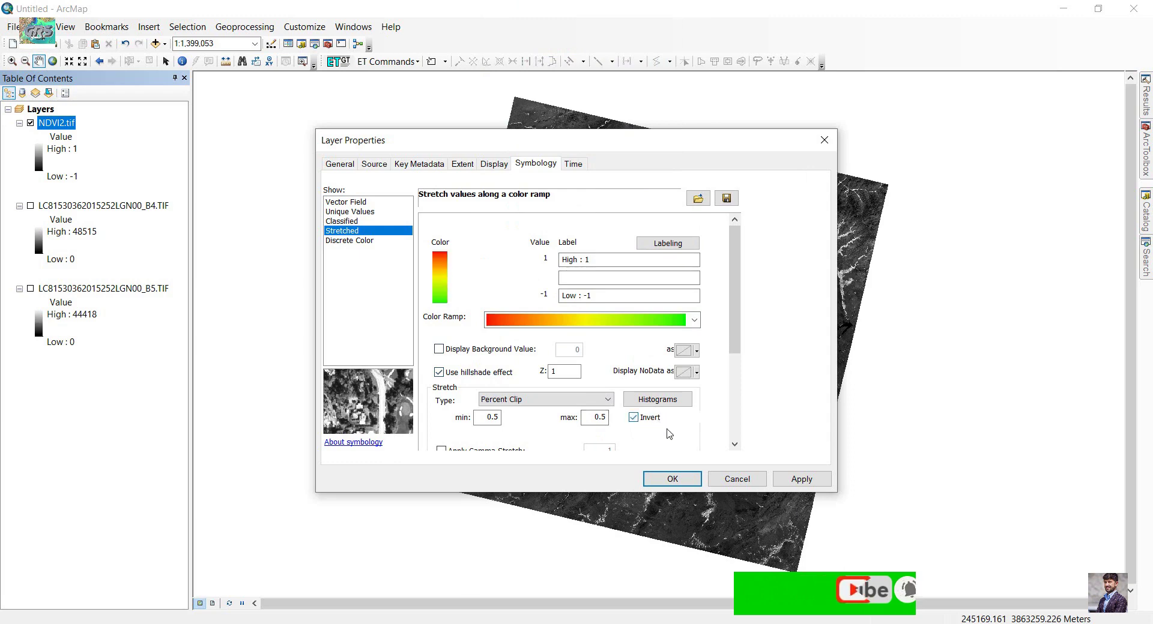
left_click(800, 479)
left_click(673, 479)
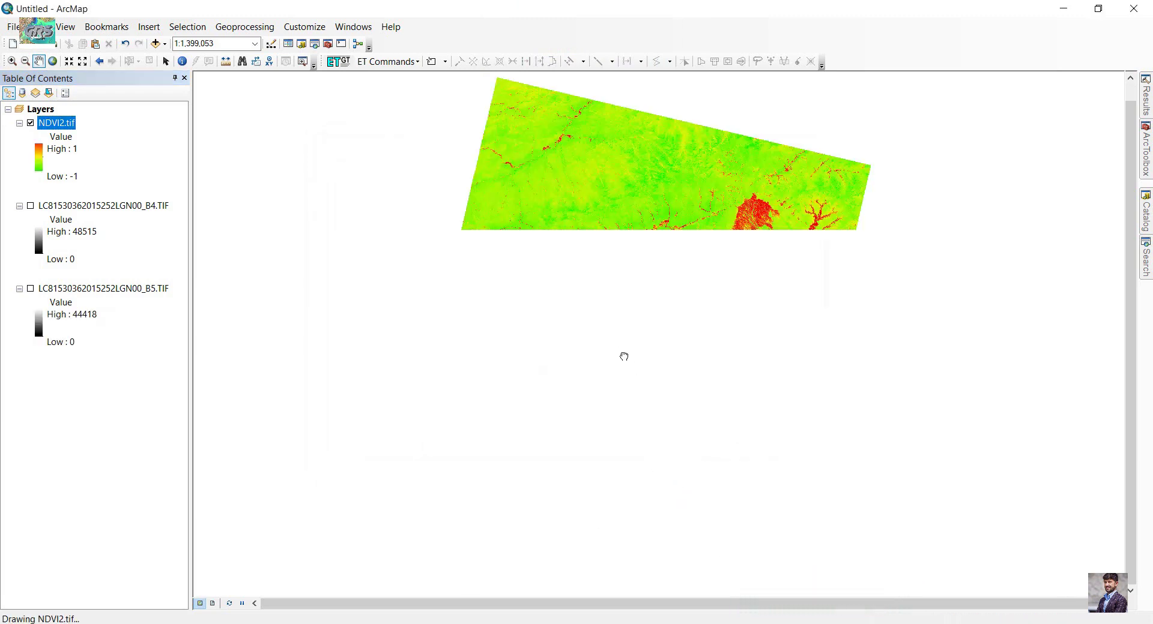
Turn off Invert in the NDVI2.tif properties so high values show green
double_click(60, 124)
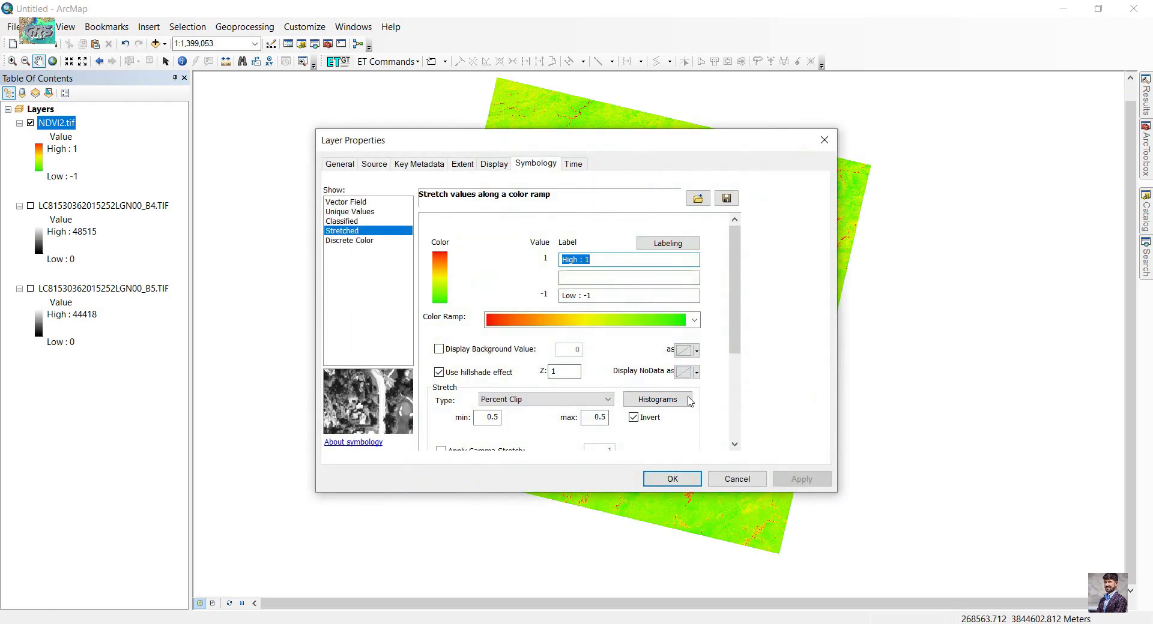
left_click(650, 418)
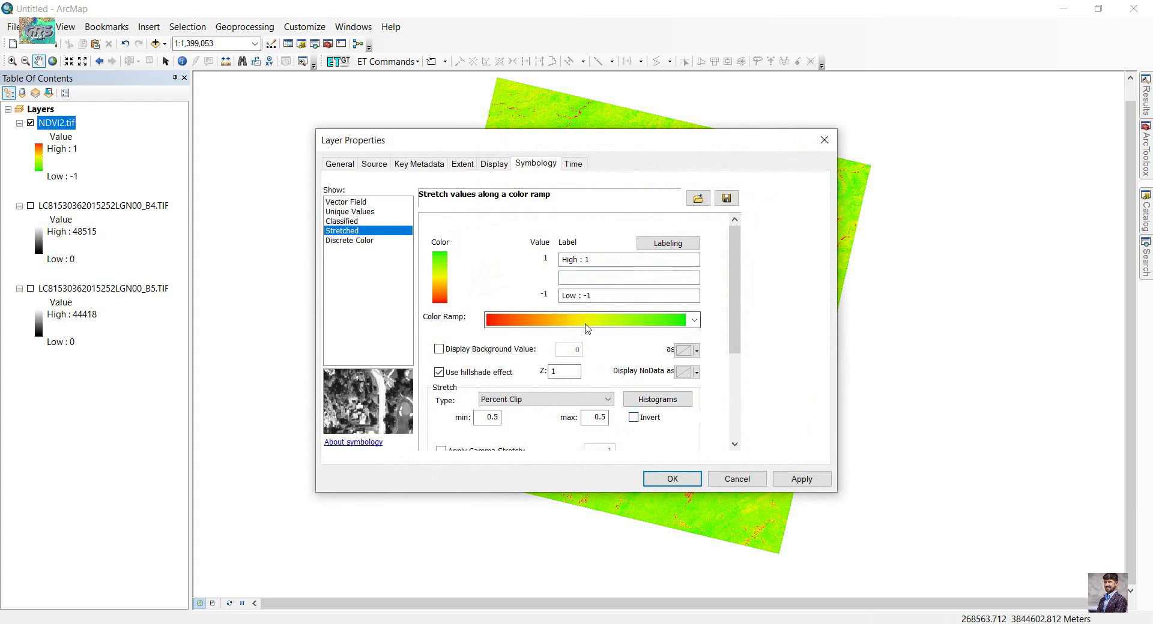
left_click(801, 479)
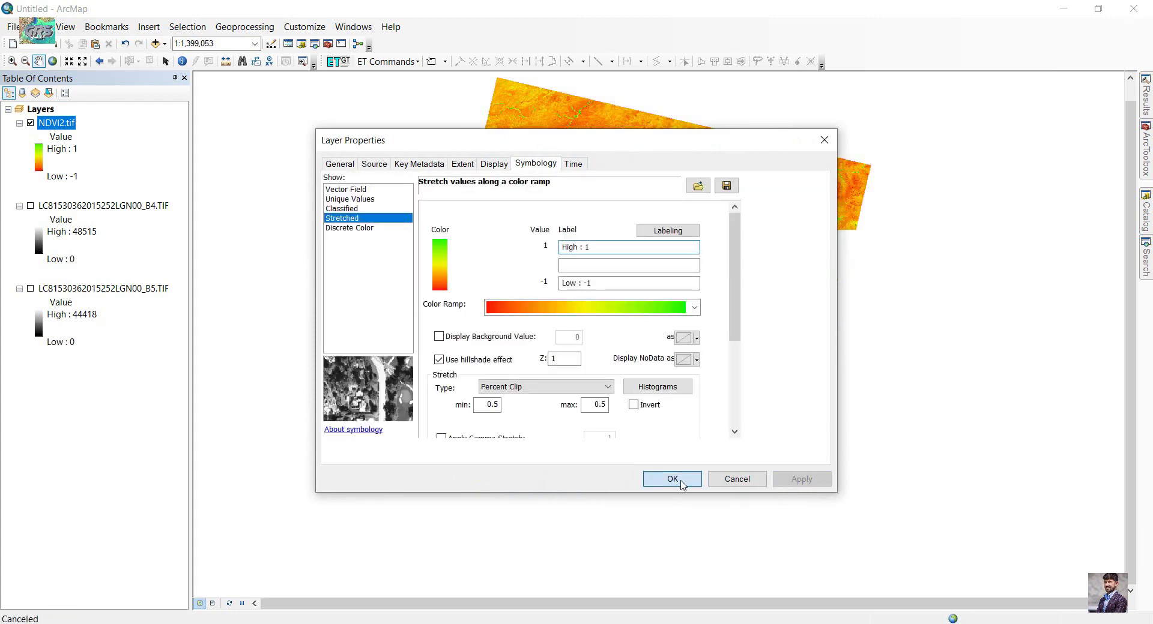
left_click(672, 479)
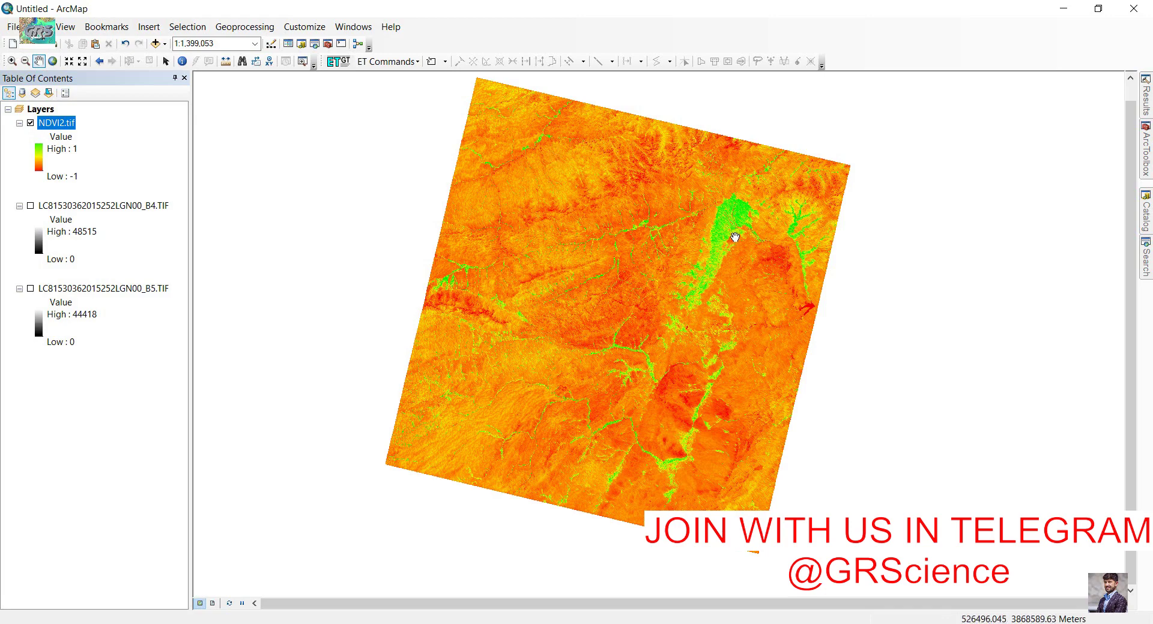
Zoom in on the green vegetated river valley
scroll(733, 222, "up", 2)
scroll(733, 220, "up", 3)
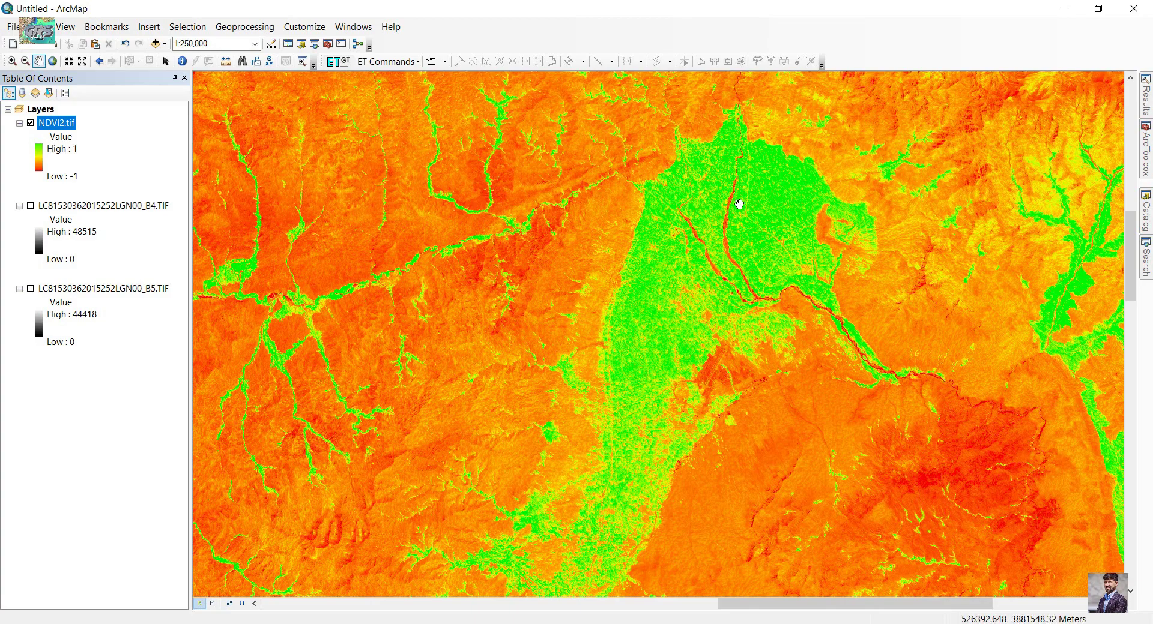
scroll(739, 205, "up", 1)
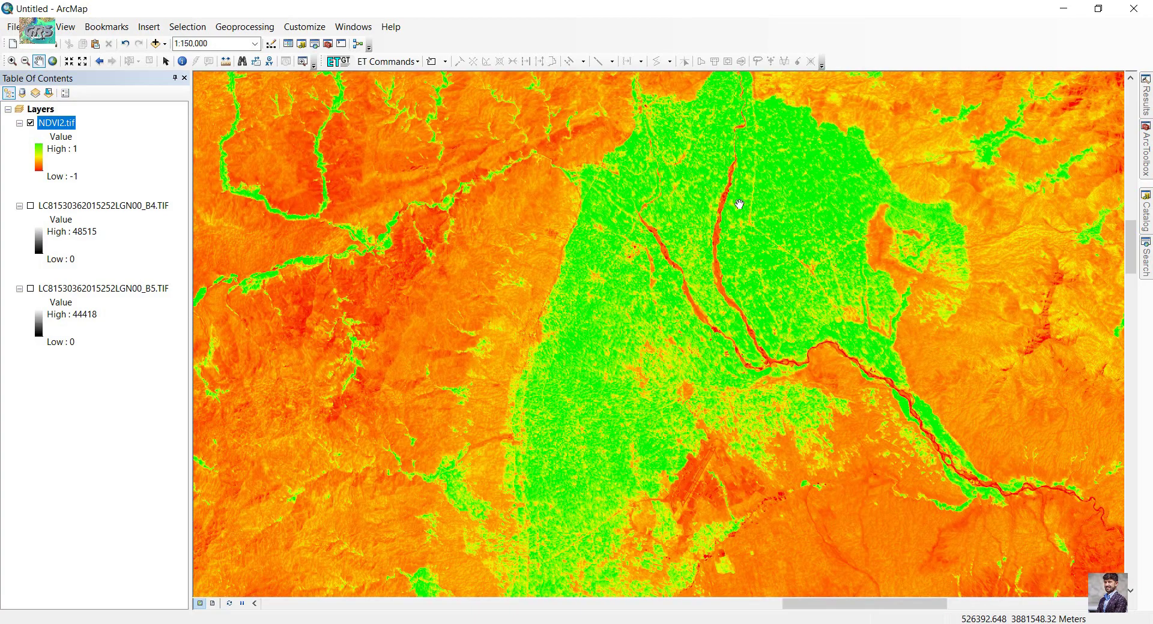
scroll(739, 204, "up", 1)
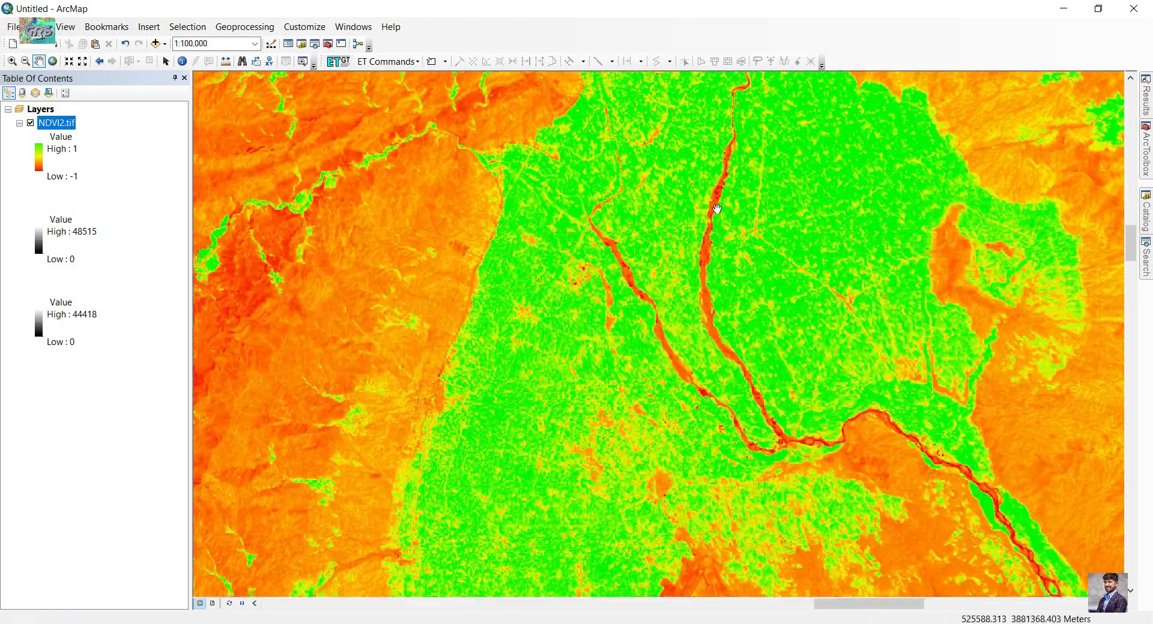